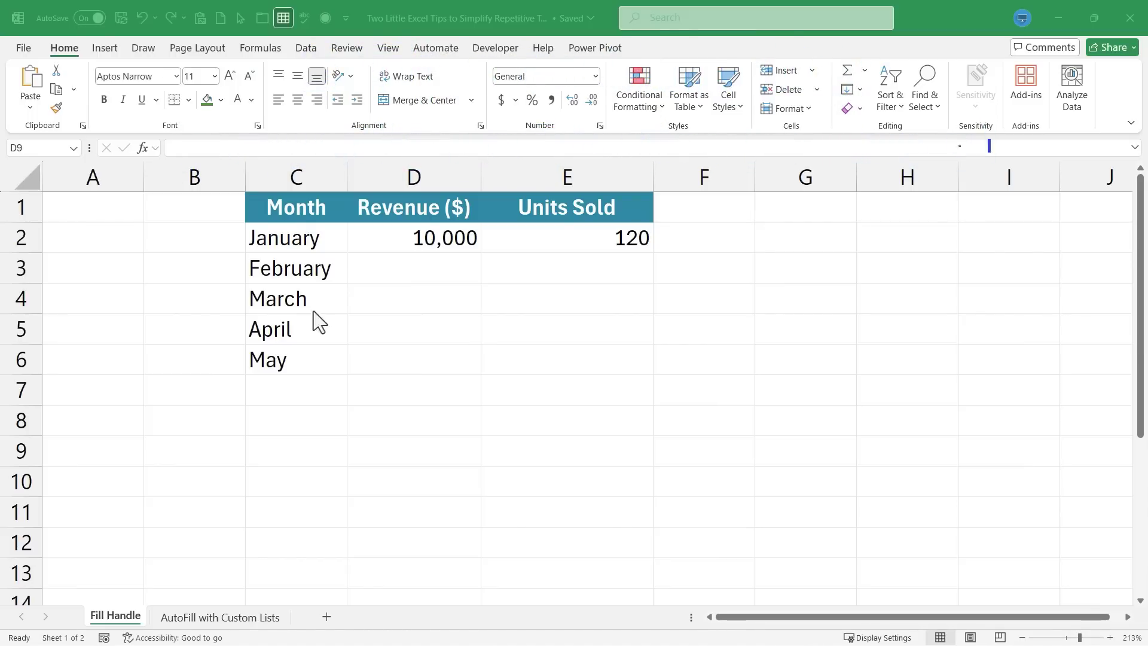
On the Fill Handle sheet, extend the month series from May in C6 down to row 104.
click(130, 625)
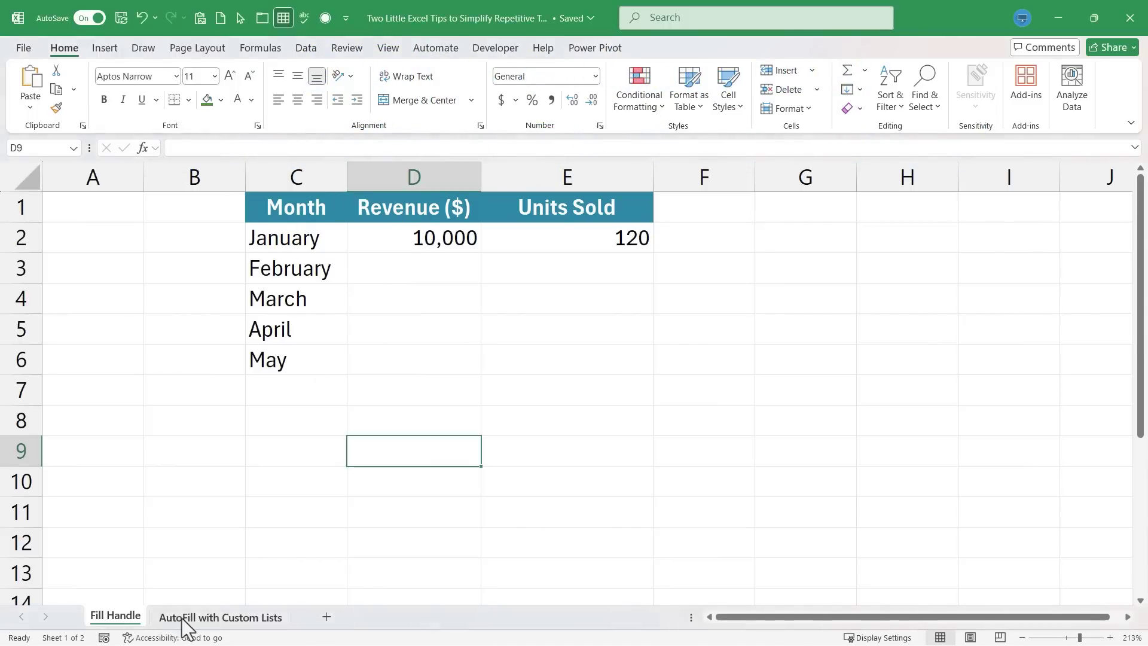
click(168, 618)
click(126, 622)
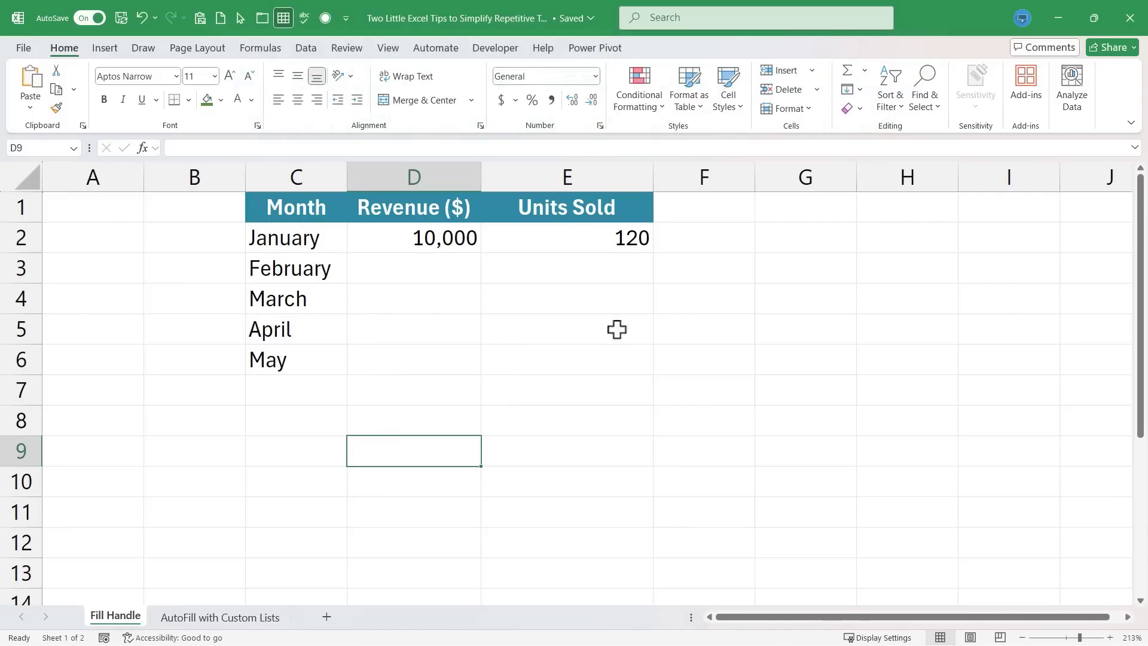
click(308, 398)
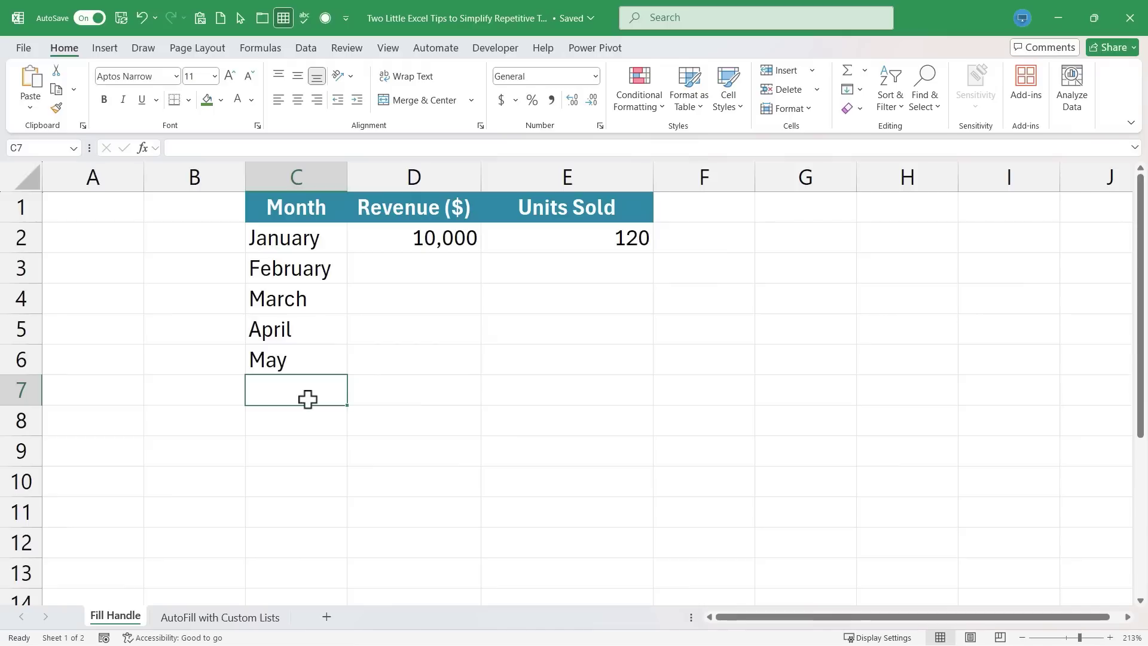
click(301, 359)
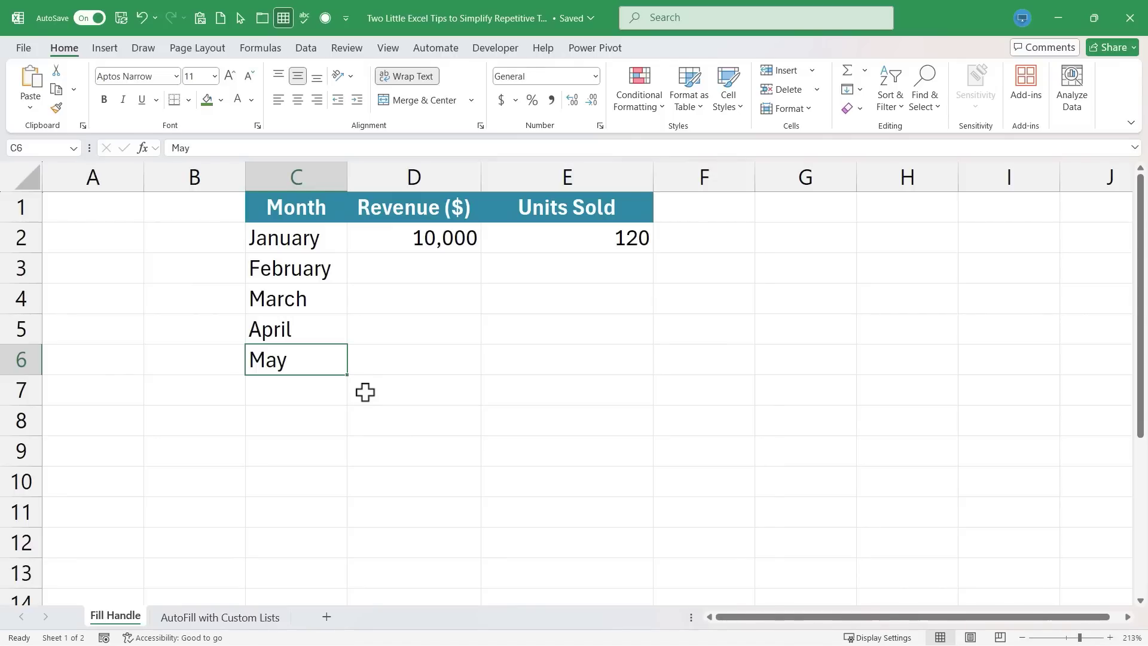
drag(350, 377, 341, 410)
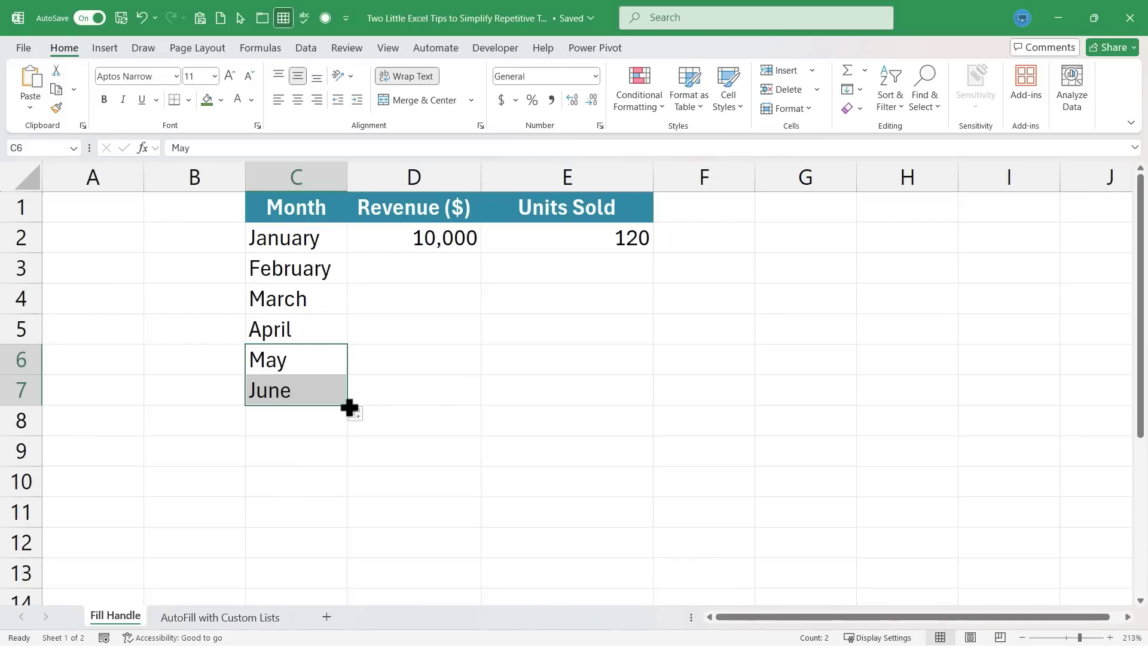
mouse_move(350, 407)
mouse_down()
mouse_move(348, 636)
mouse_move(356, 374)
mouse_move(357, 512)
mouse_up()
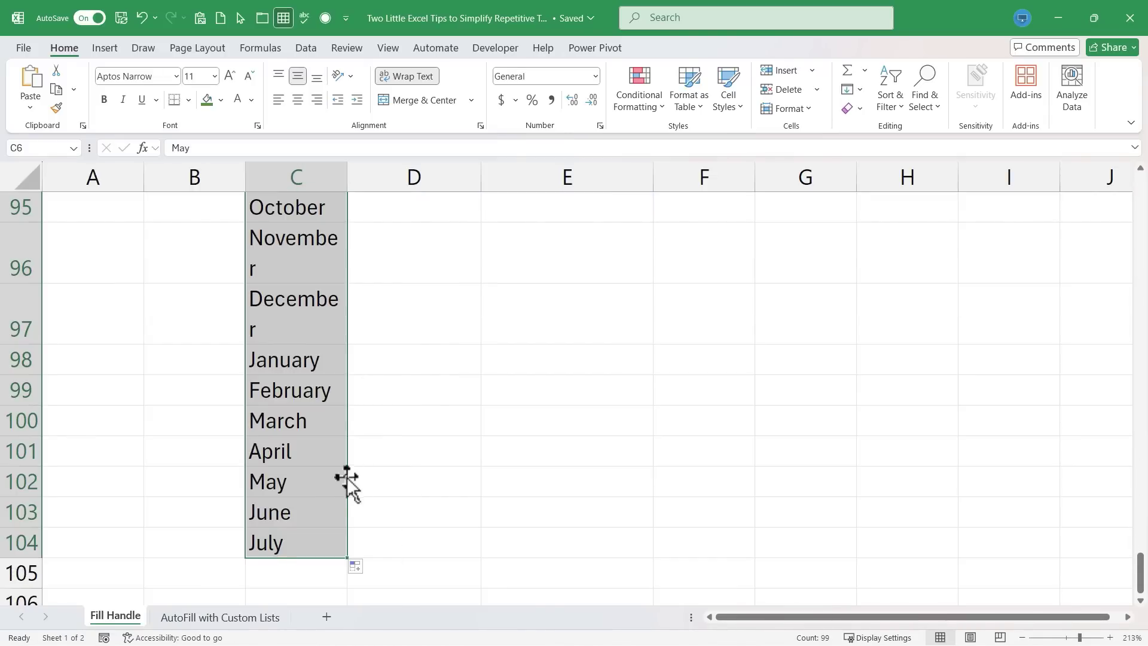
Widen column C so the full month names fit.
scroll(342, 461, up, 10)
scroll(342, 452, up, 5)
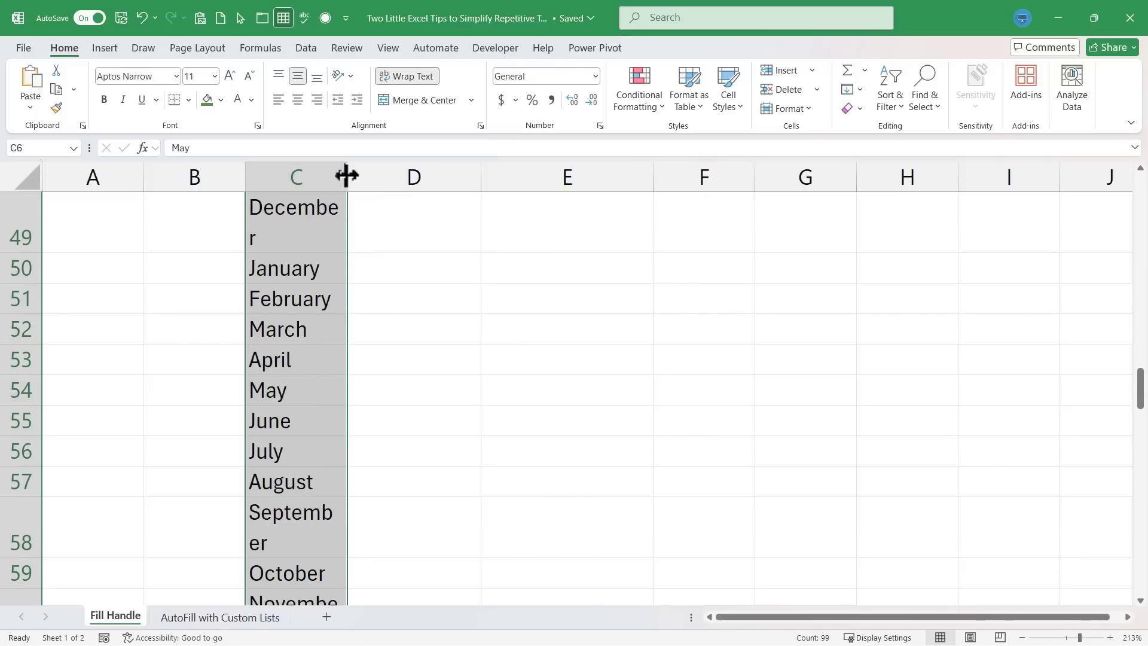
drag(346, 174, 379, 177)
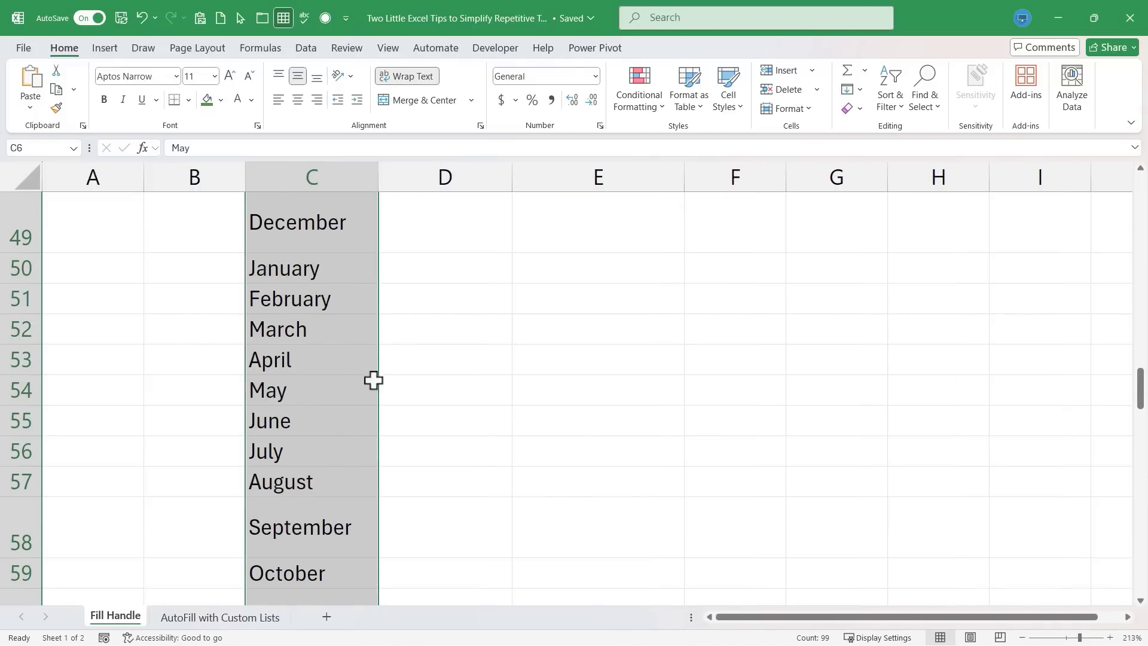
scroll(376, 386, up, 7)
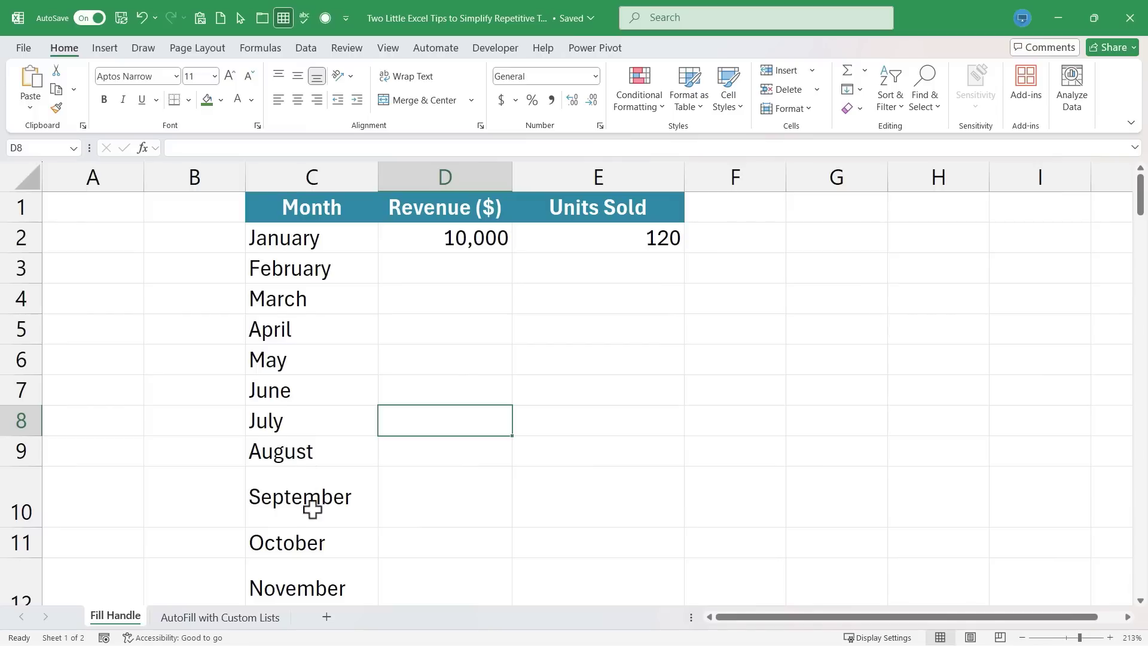
scroll(326, 567, down, 3)
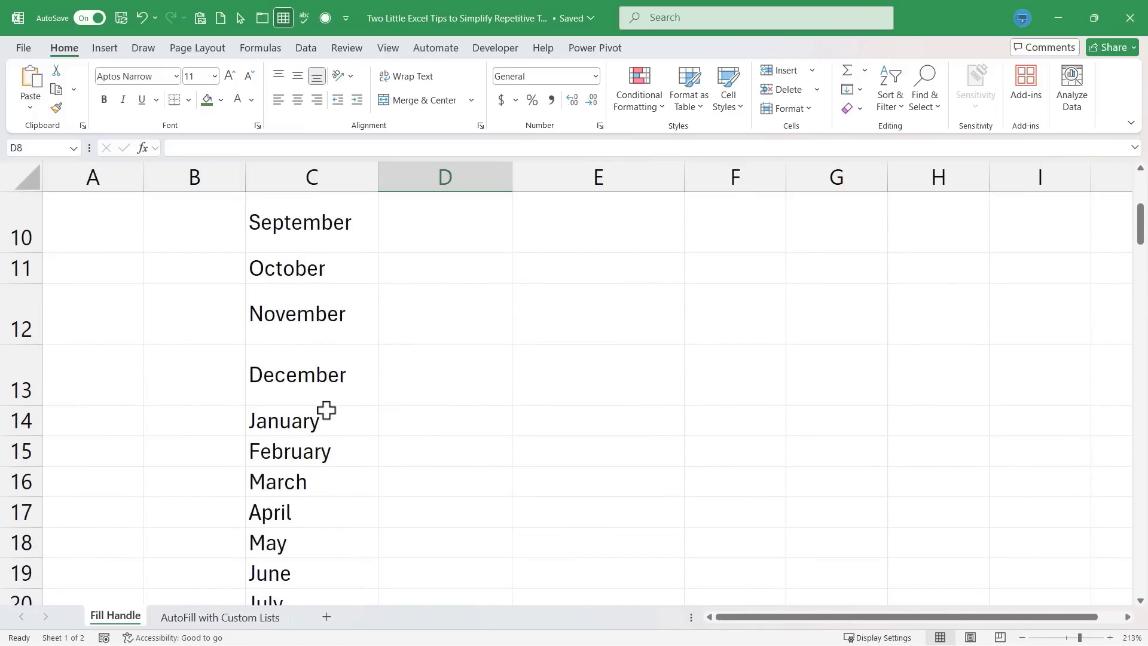
scroll(330, 422, down, 2)
scroll(322, 372, up, 5)
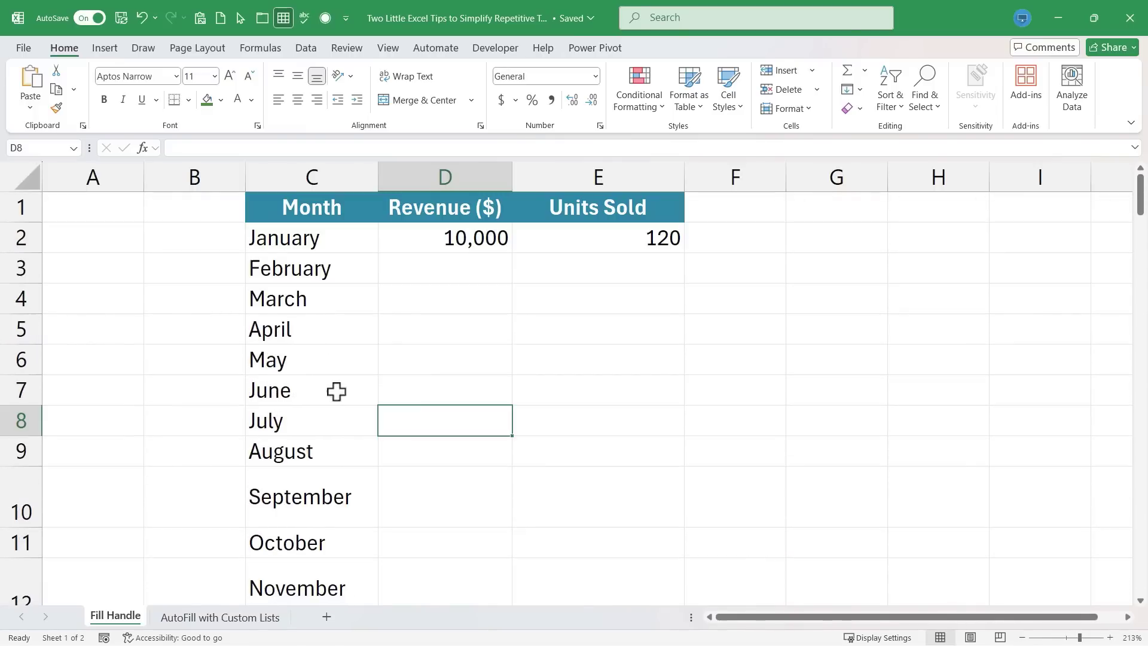
Select cell G2 to begin a weekday series starting with Monday.
click(866, 234)
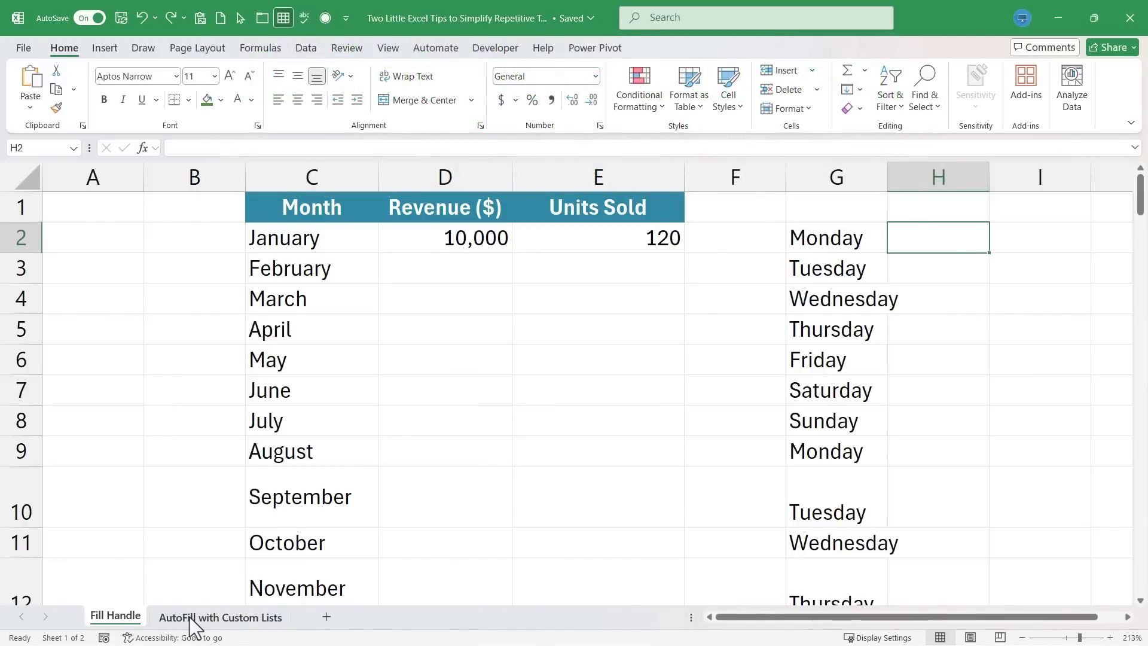
On the AutoFill with Custom Lists sheet, copy Finance from C6 down to row 11, then undo it.
click(214, 617)
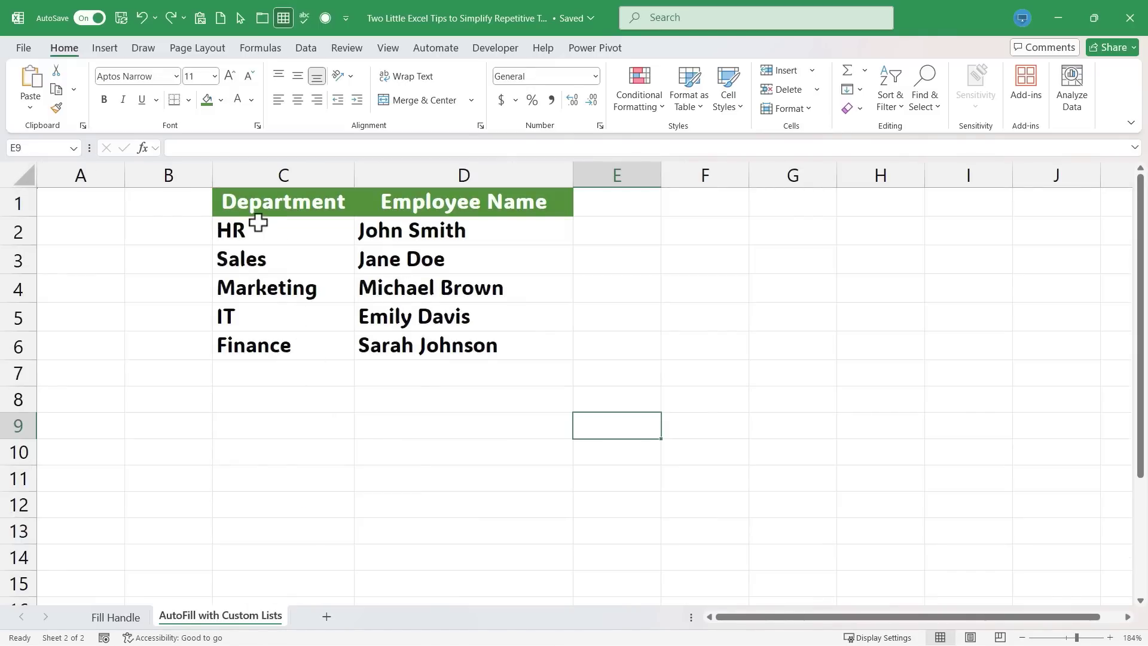
click(286, 349)
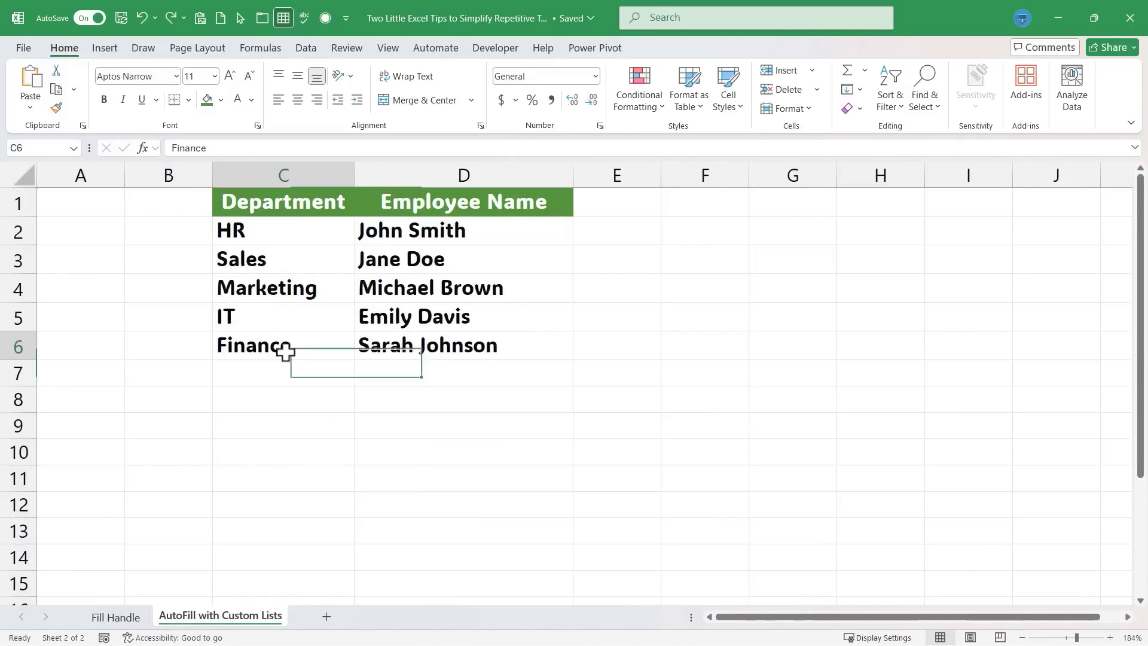
drag(355, 362, 338, 487)
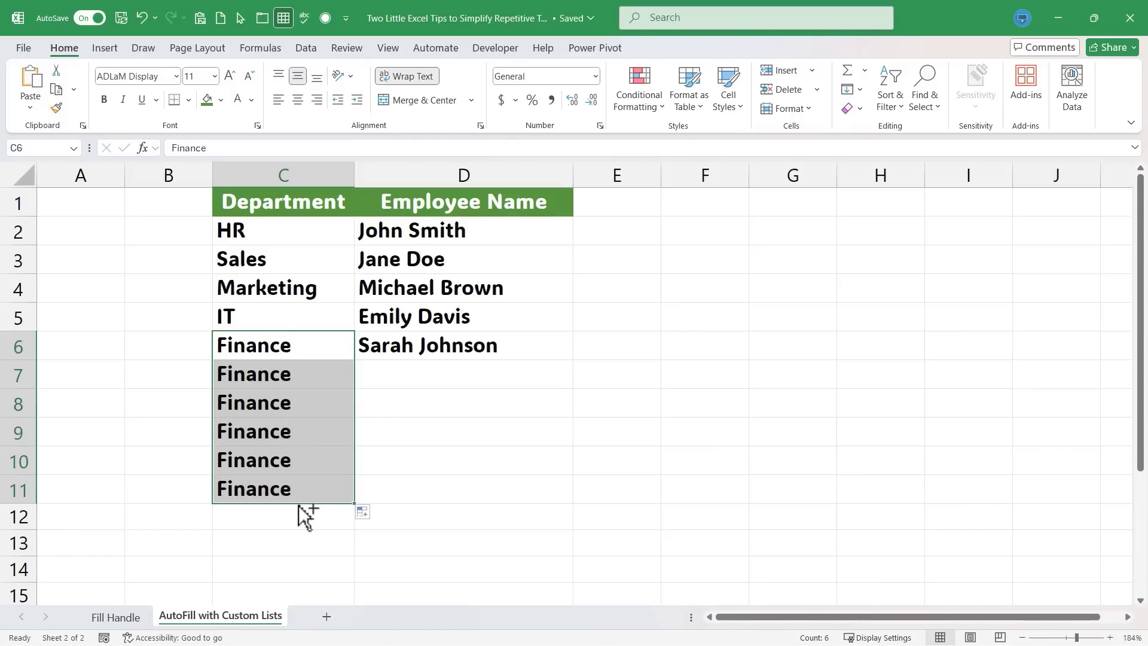
key(ctrl+z)
click(389, 450)
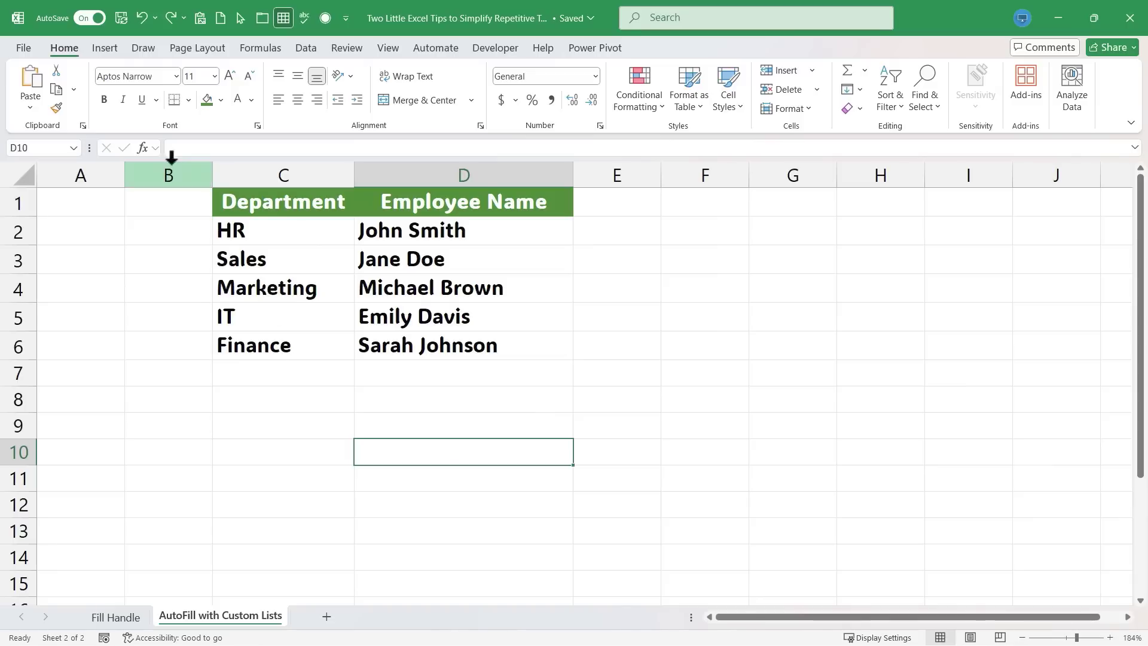
Open the Edit Custom Lists dialog from the Advanced page of Excel Options.
click(22, 47)
click(57, 616)
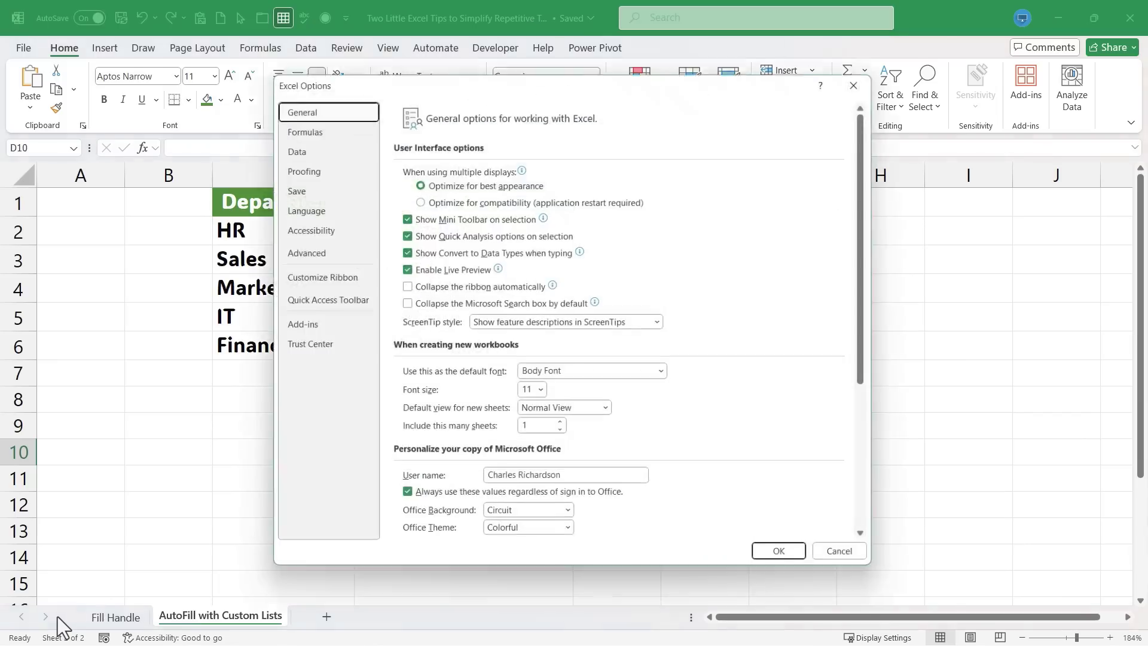
click(299, 256)
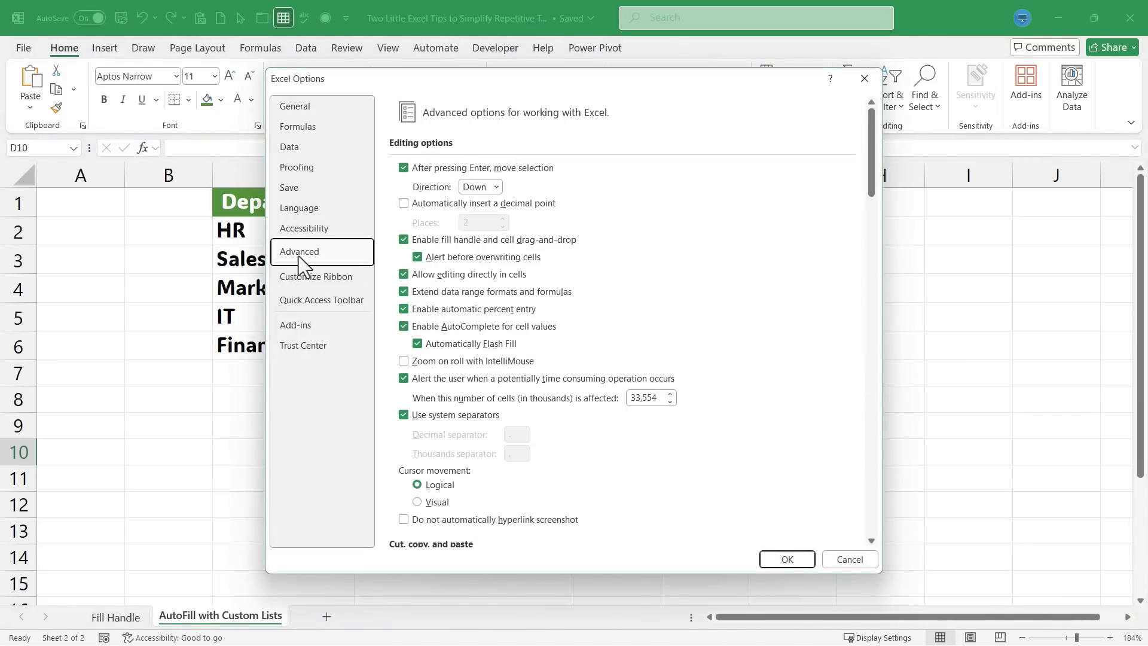
drag(871, 138, 872, 479)
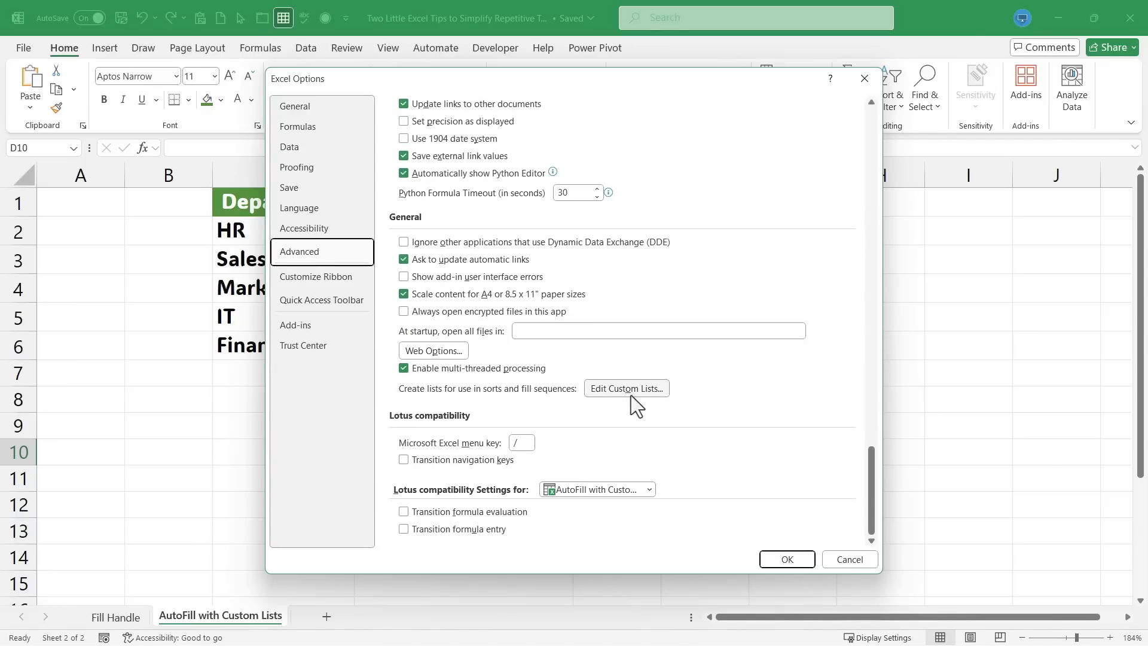
click(612, 393)
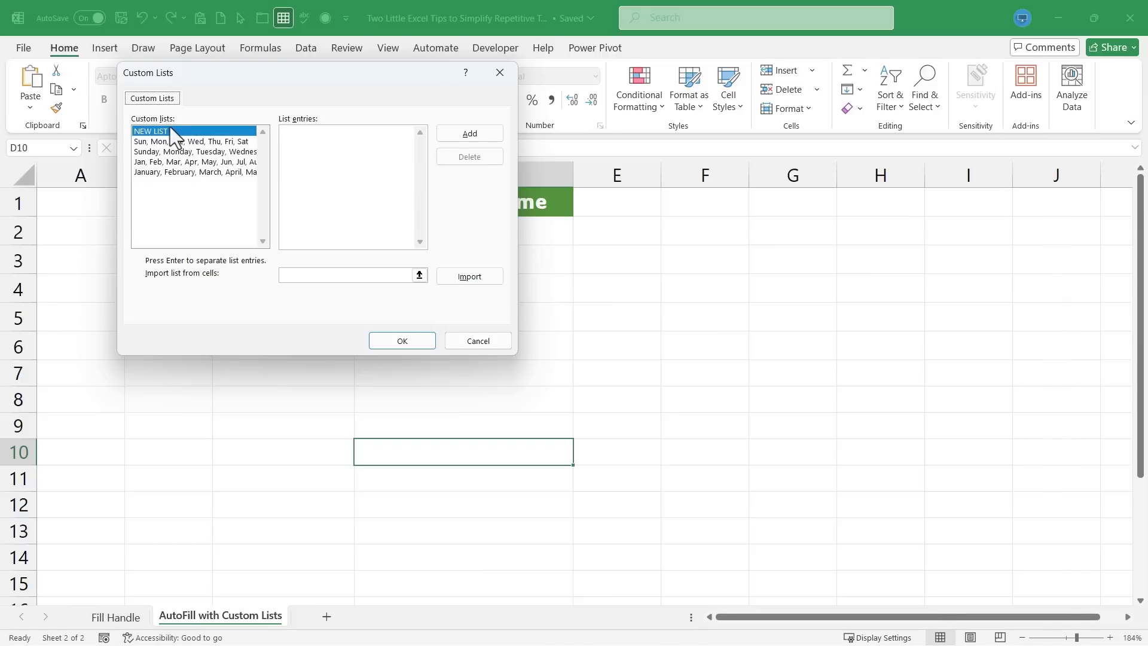
drag(386, 72, 845, 148)
Add a custom list of HR, Sales, Marketing, IT, Finance, one per line, and confirm.
click(769, 223)
text(HR)
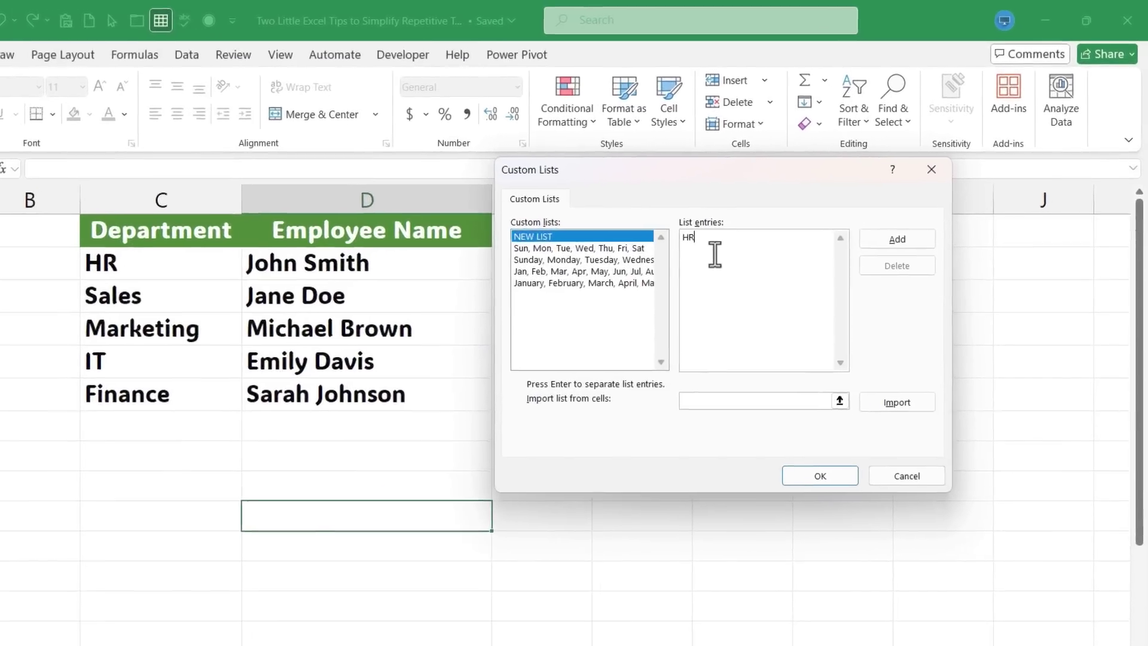
key(Return)
text(Sales)
key(Return)
text(Marketing)
key(Return)
text(IT)
key(Return)
text(Finance)
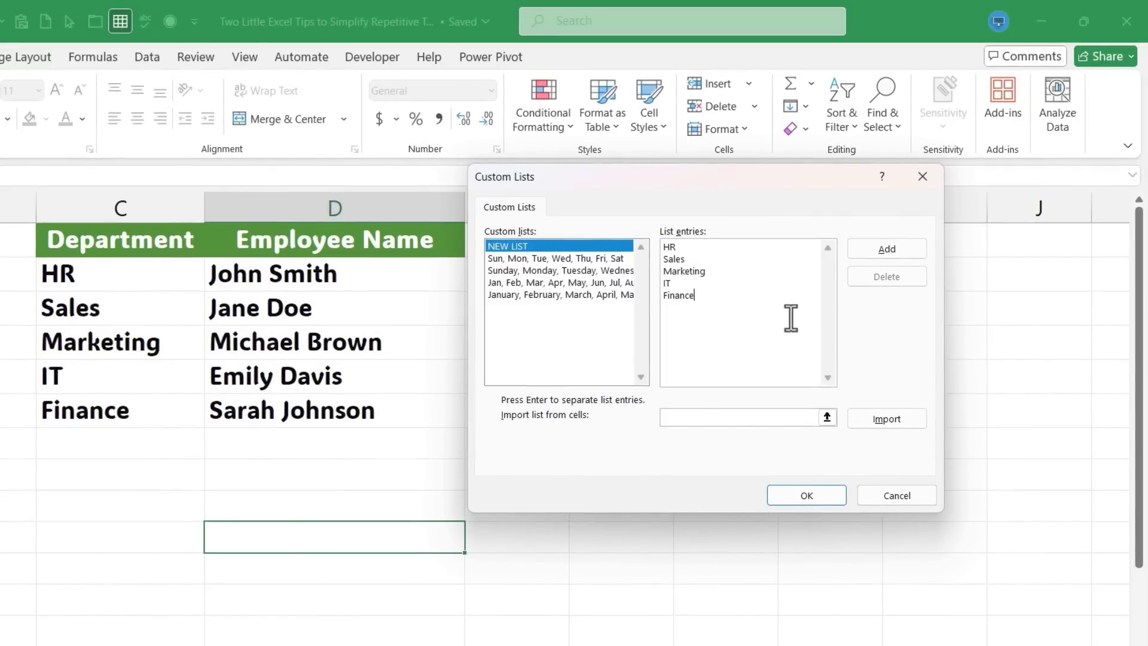
click(911, 255)
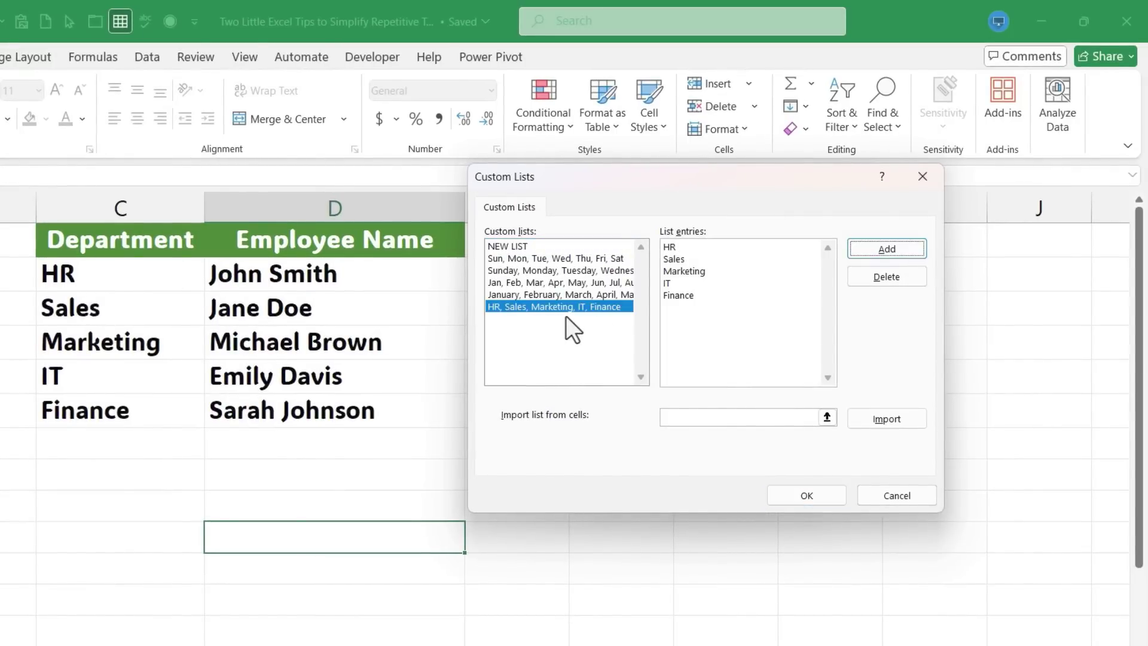
click(806, 495)
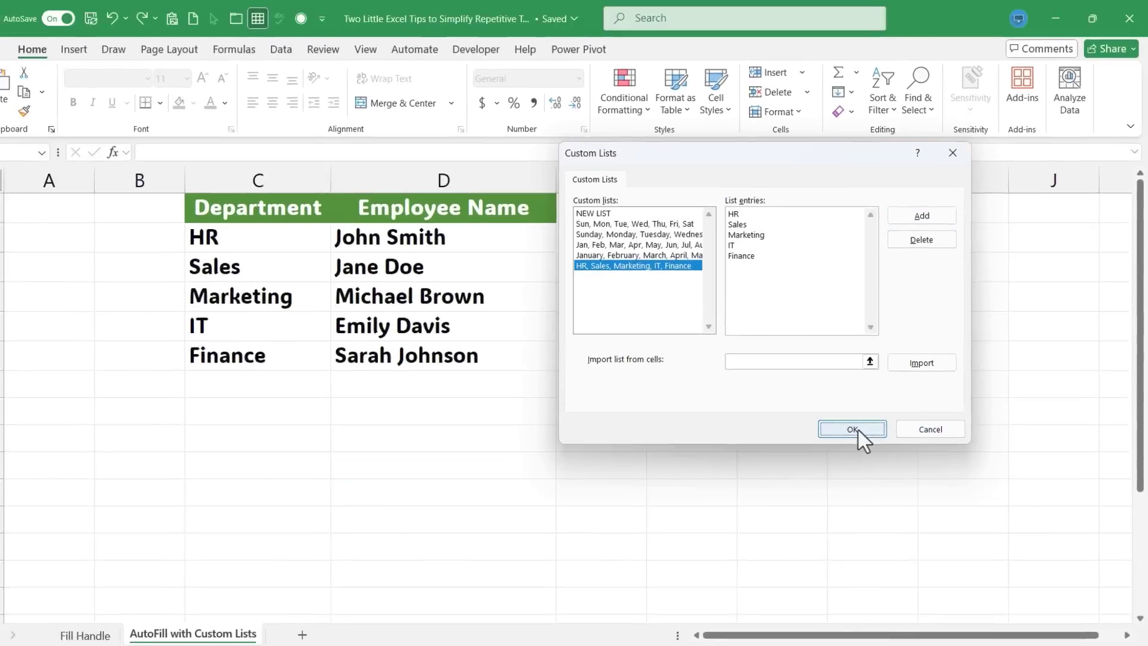
Close Excel Options and extend the department series from Finance in C6 to row 12.
click(859, 429)
click(771, 571)
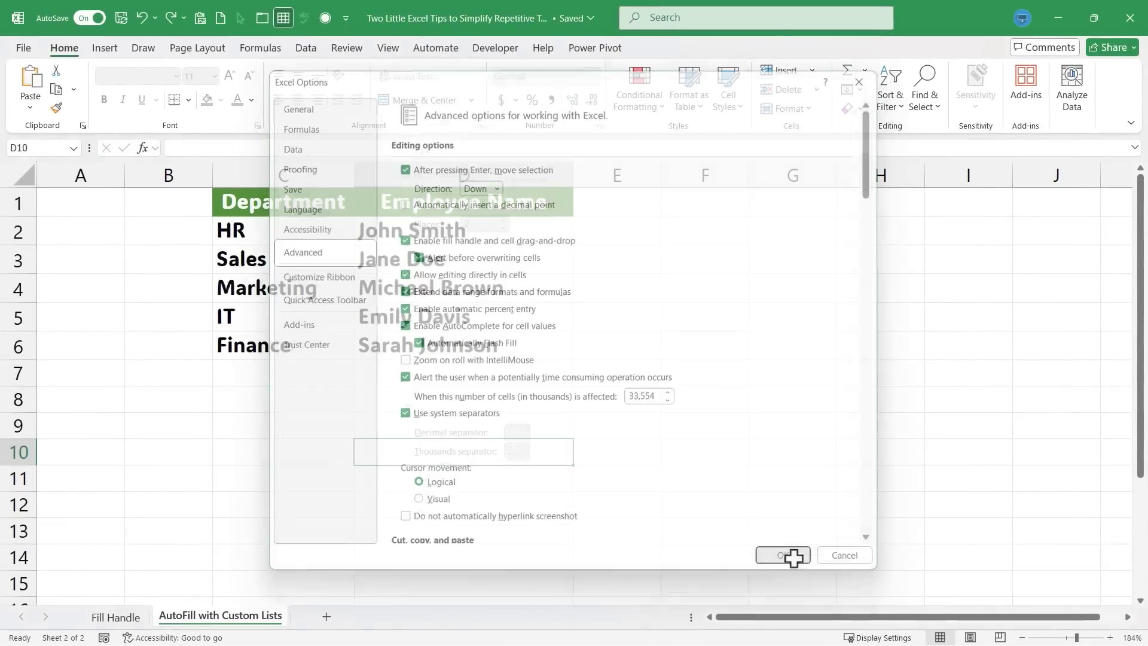
click(268, 357)
drag(355, 360, 354, 529)
Continue the HR–Finance department series down to row 55, then jump back to the top.
scroll(364, 474, down, 2)
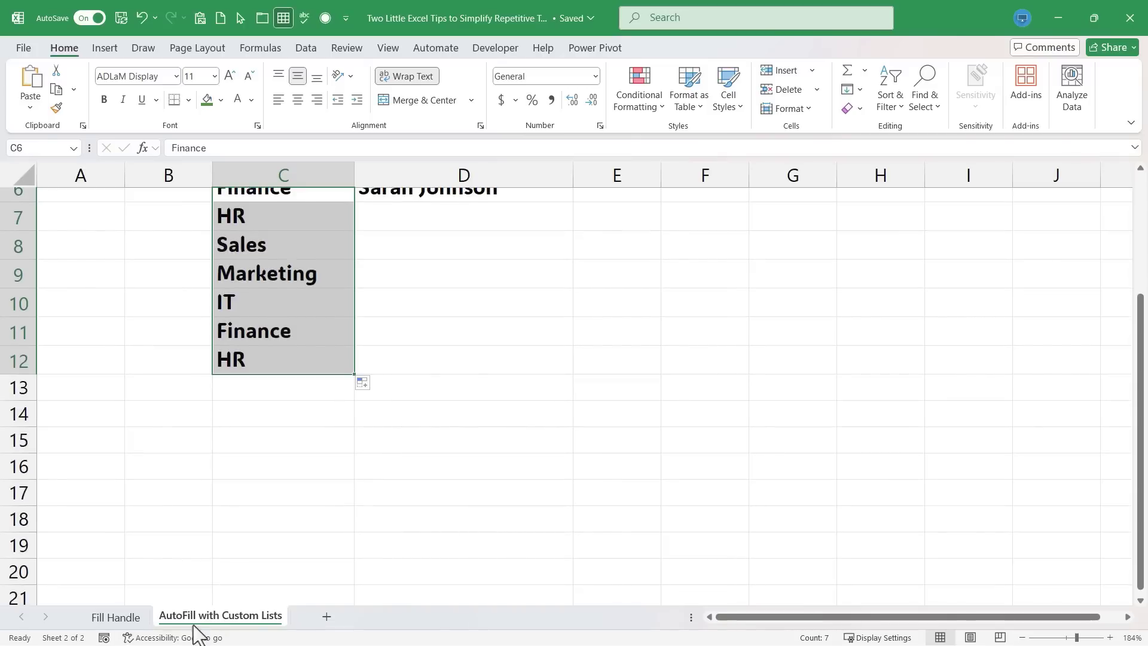
drag(352, 375, 359, 577)
scroll(395, 439, down, 4)
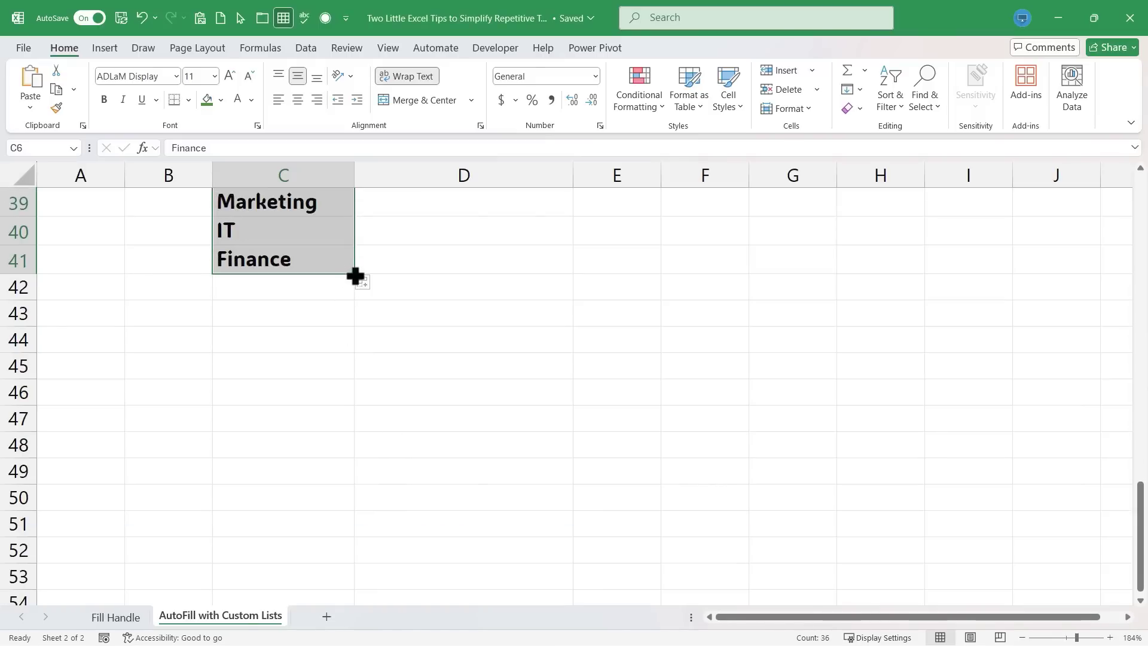
drag(355, 274, 395, 592)
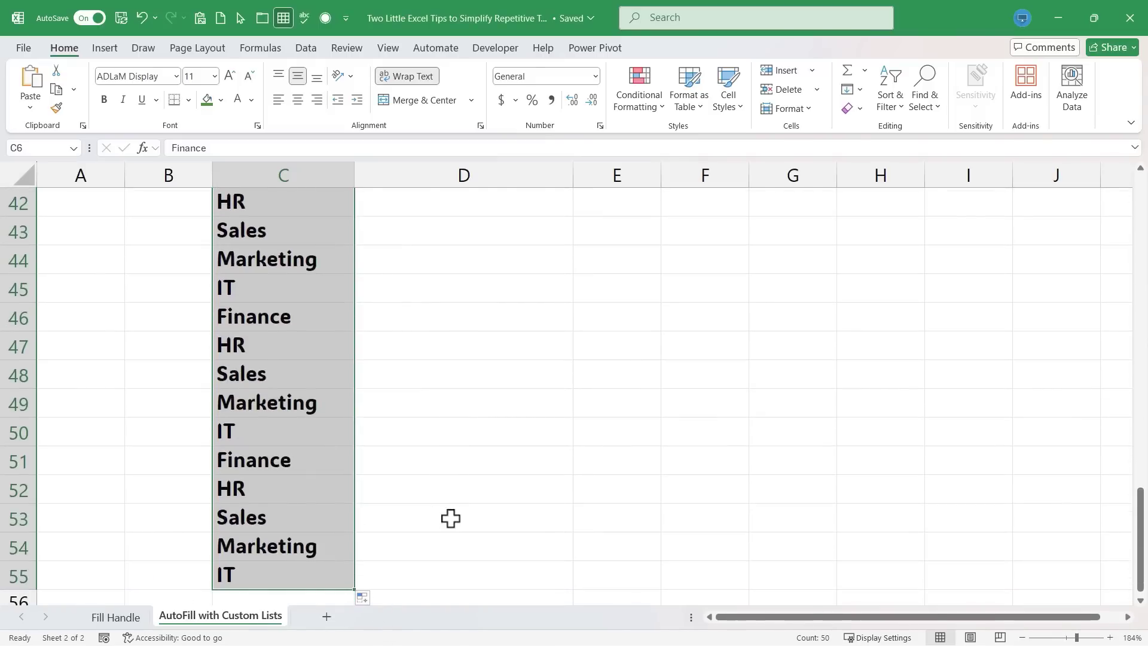
key(ctrl+BackSpace)
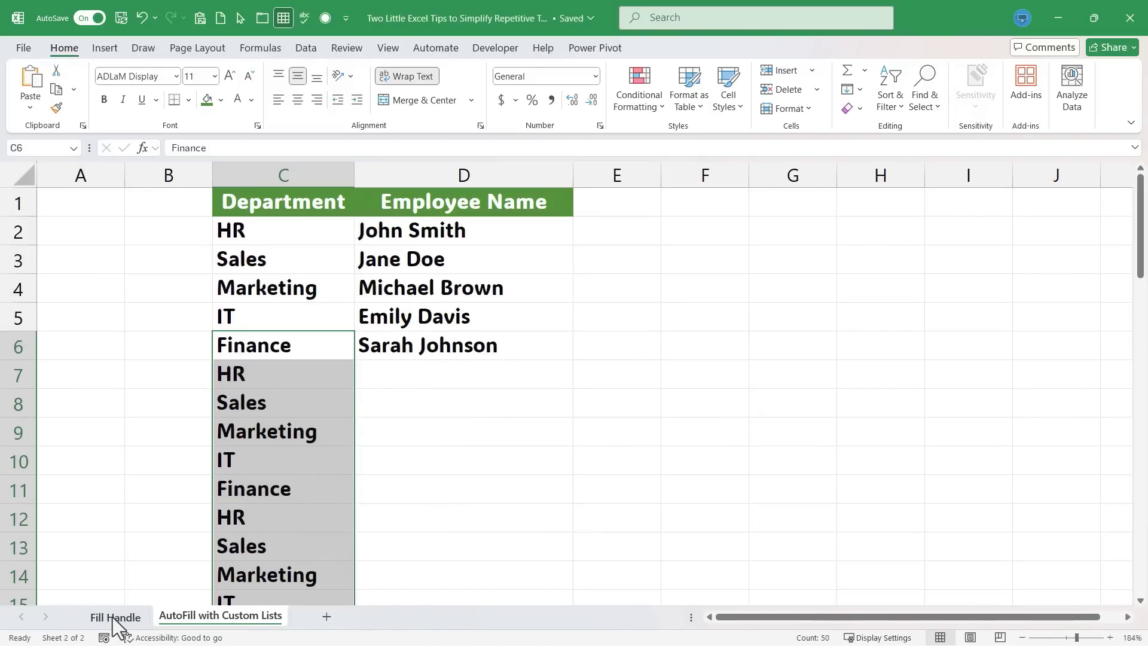
On the Fill Handle sheet, enter HR in cell B2.
click(115, 617)
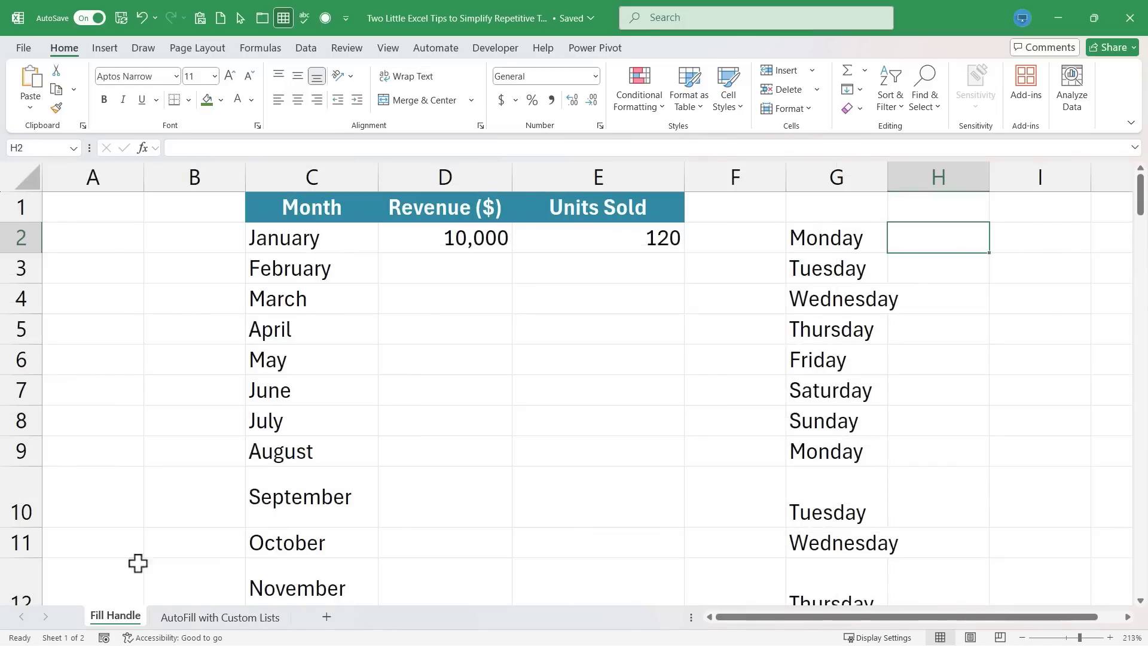
click(176, 241)
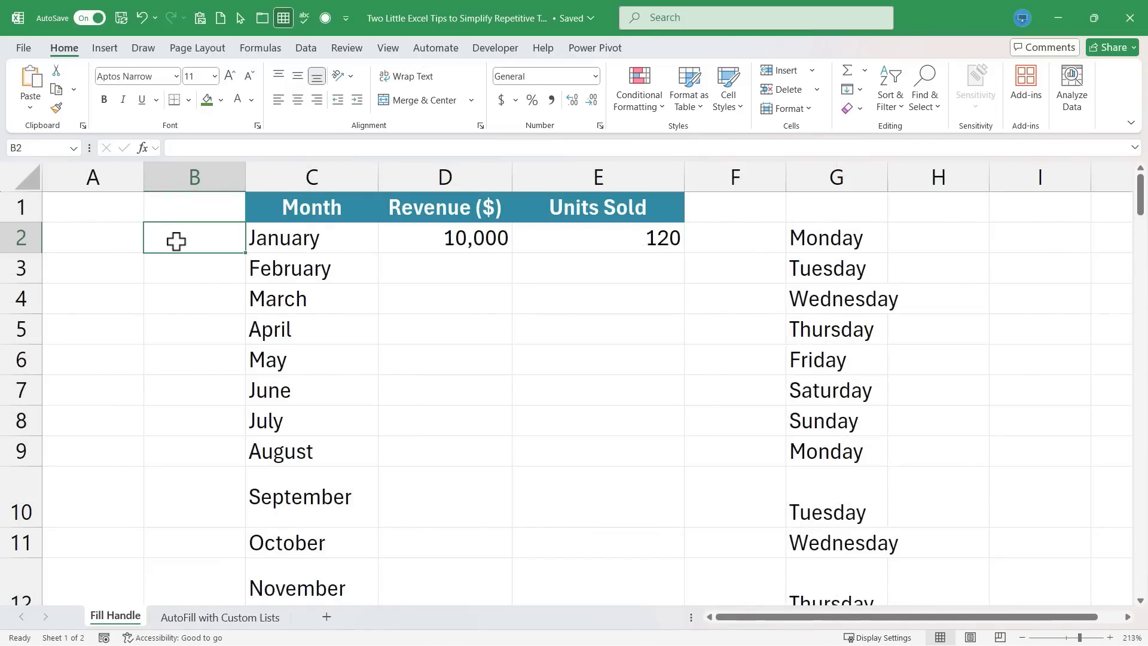
text(HR)
key(Return)
Fill the HR, Sales, Marketing, IT, Finance series from B2 down through row 19.
click(176, 240)
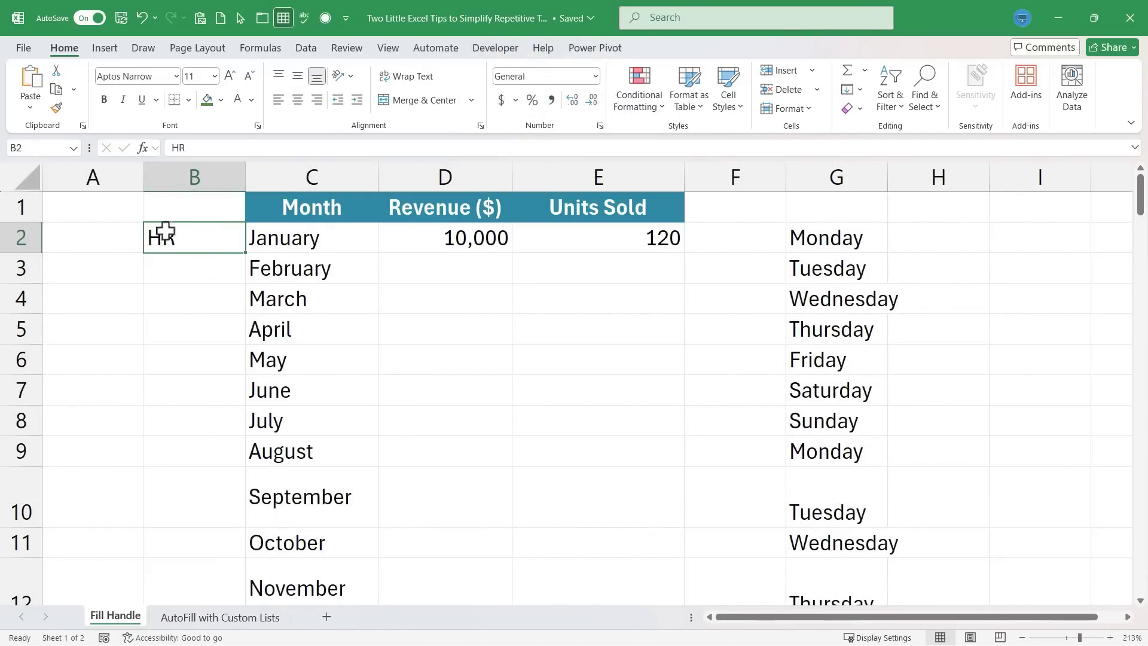
drag(251, 256, 249, 574)
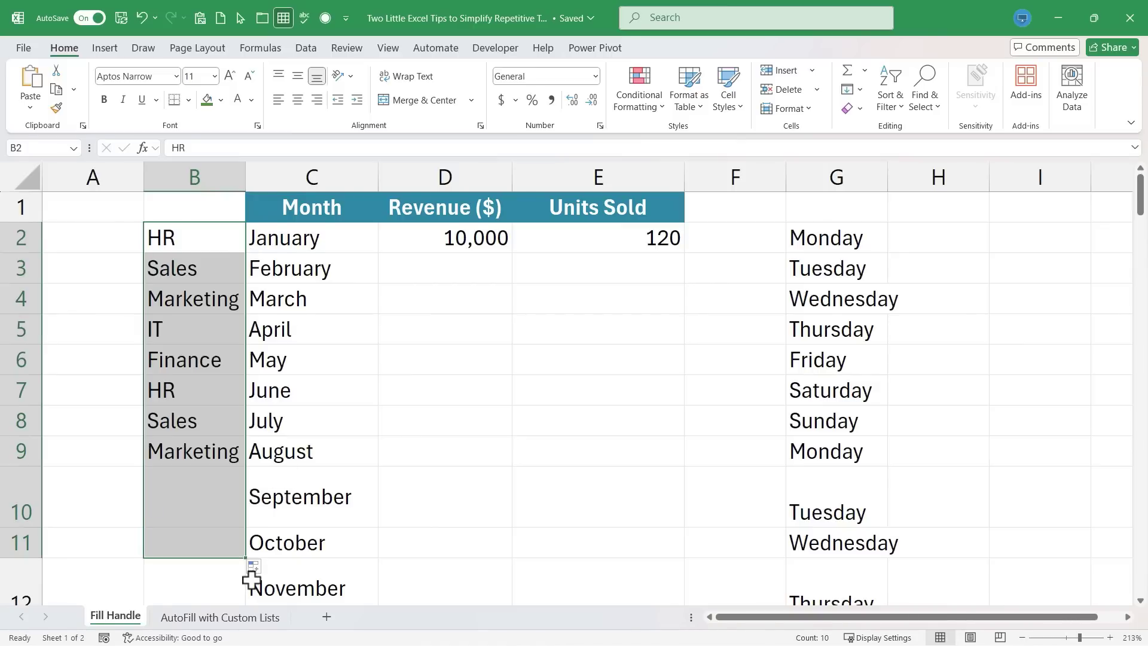
scroll(242, 328, down, 3)
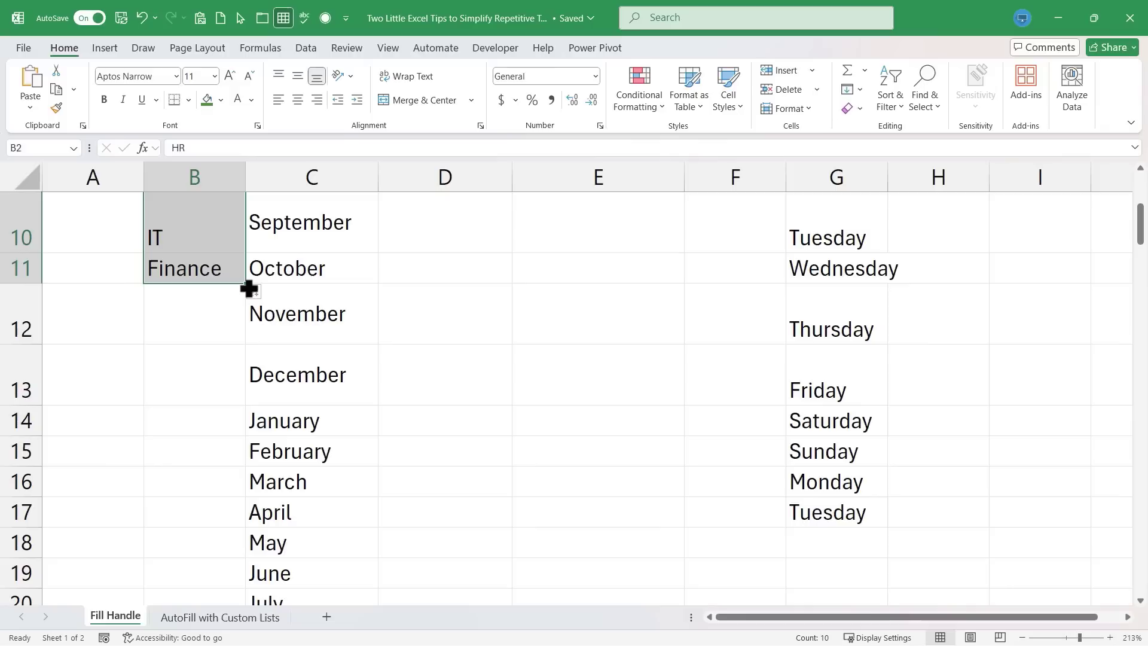
drag(249, 288, 263, 574)
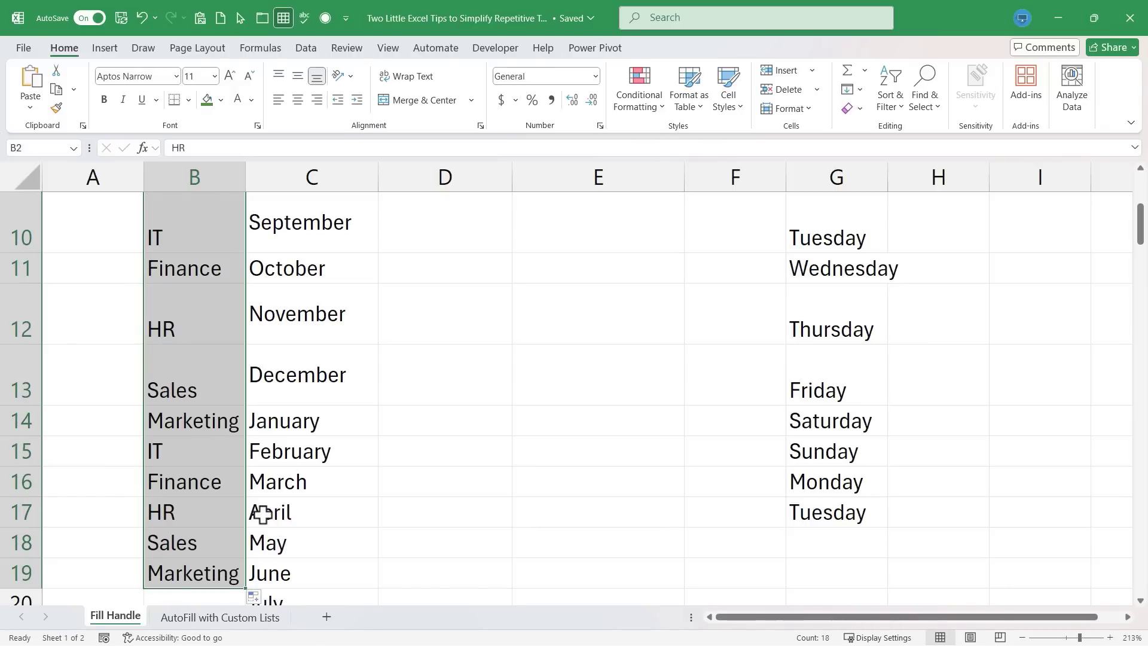
scroll(371, 485, up, 3)
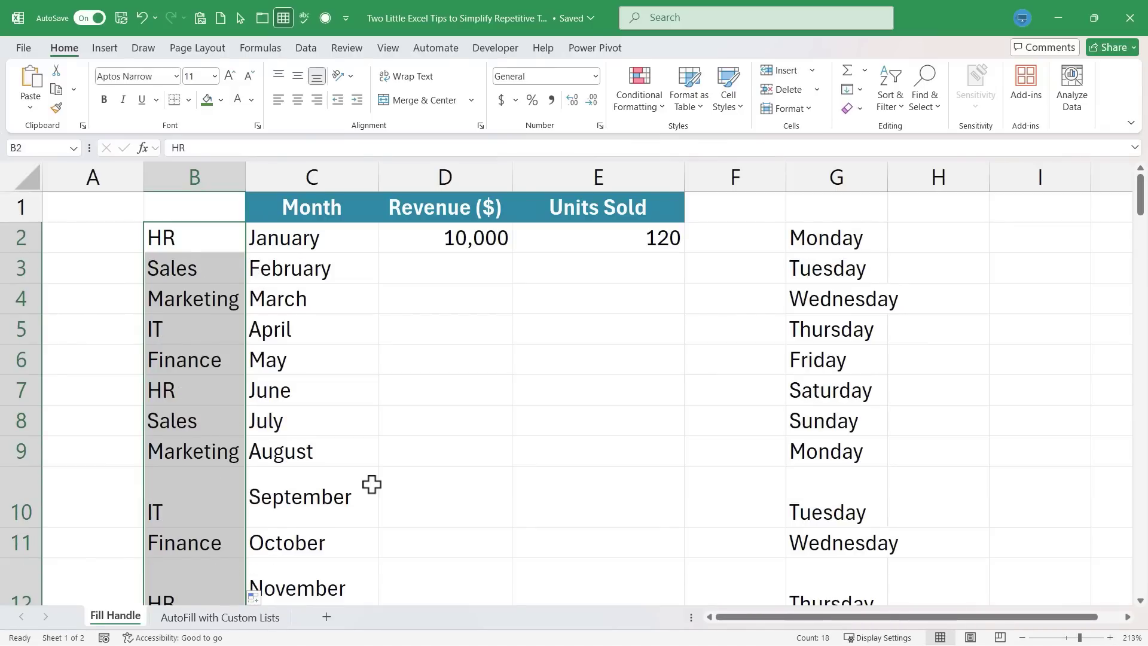
click(269, 457)
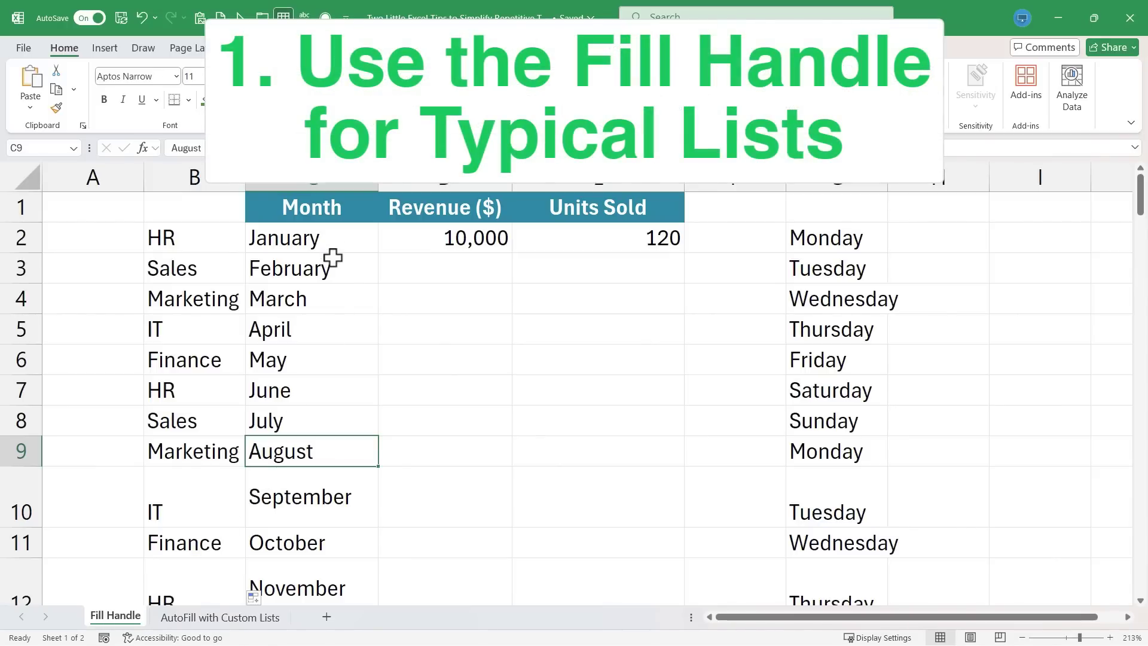
Switch to the AutoFill with Custom Lists sheet and deselect the Department column by choosing D8.
click(219, 622)
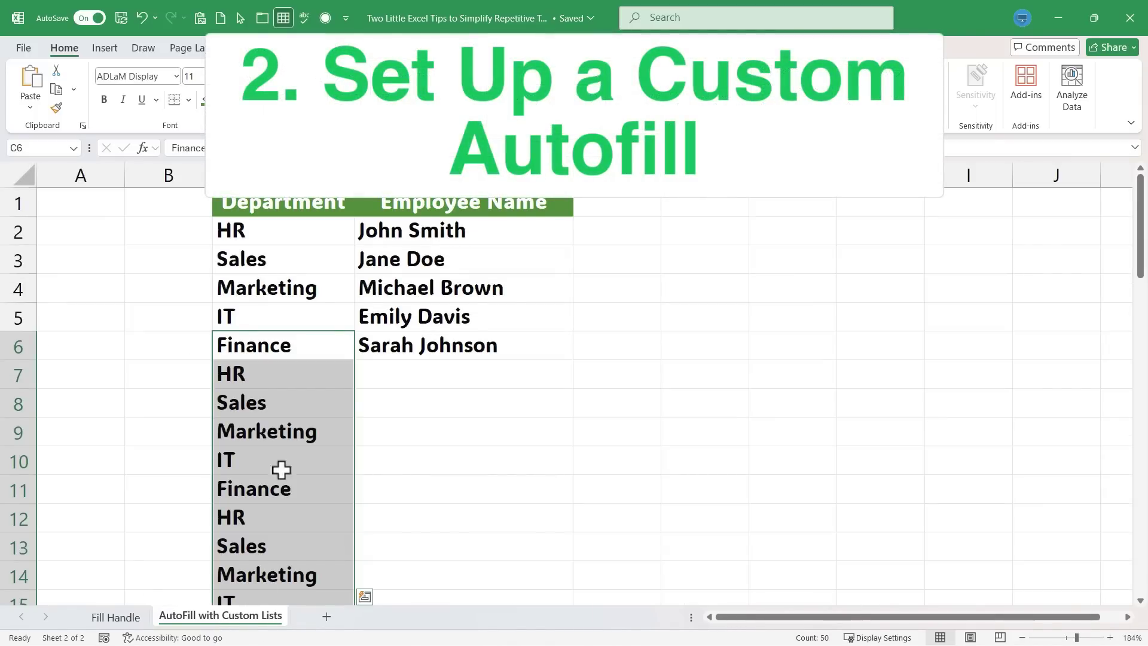
click(469, 413)
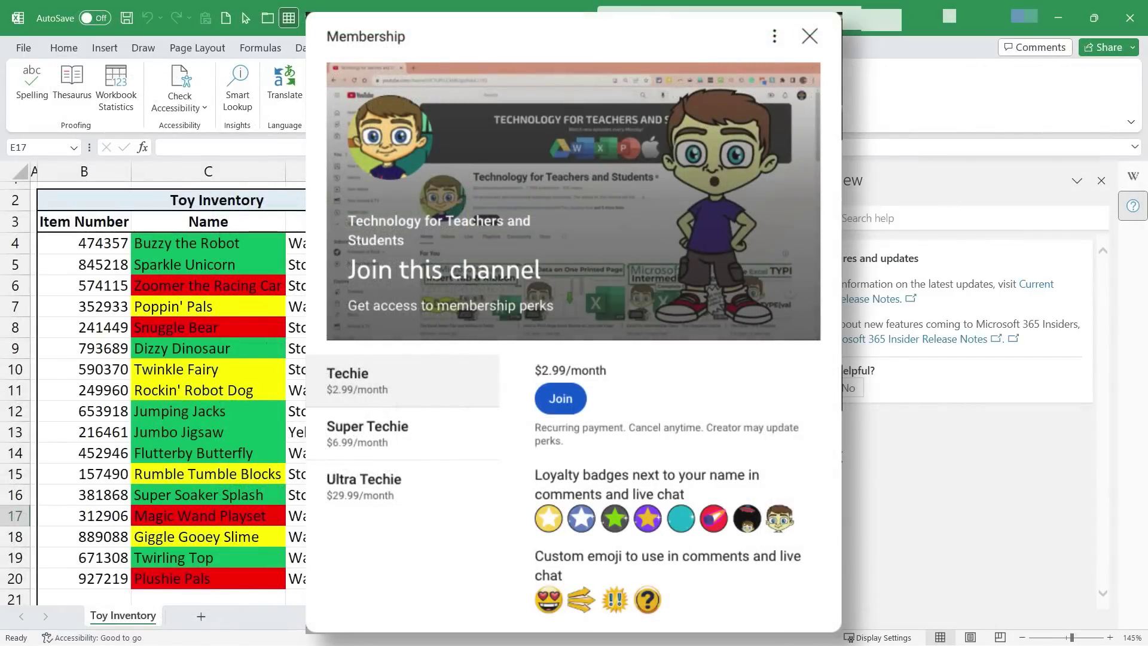
scroll(726, 450, down, 2)
scroll(726, 450, up, 2)
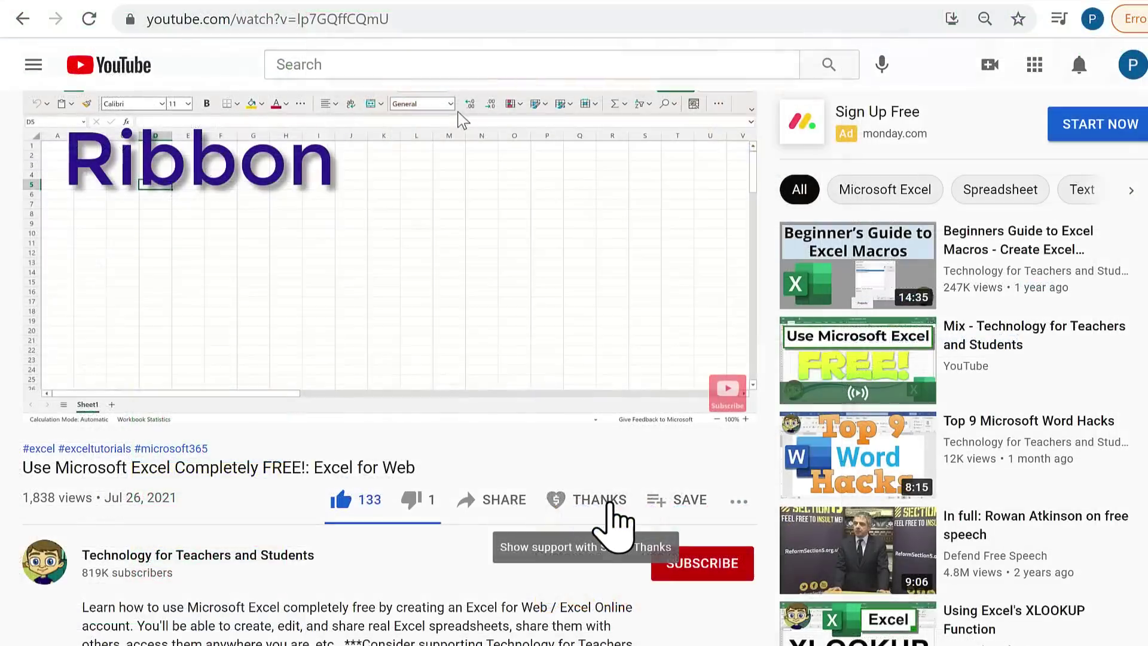
click(609, 514)
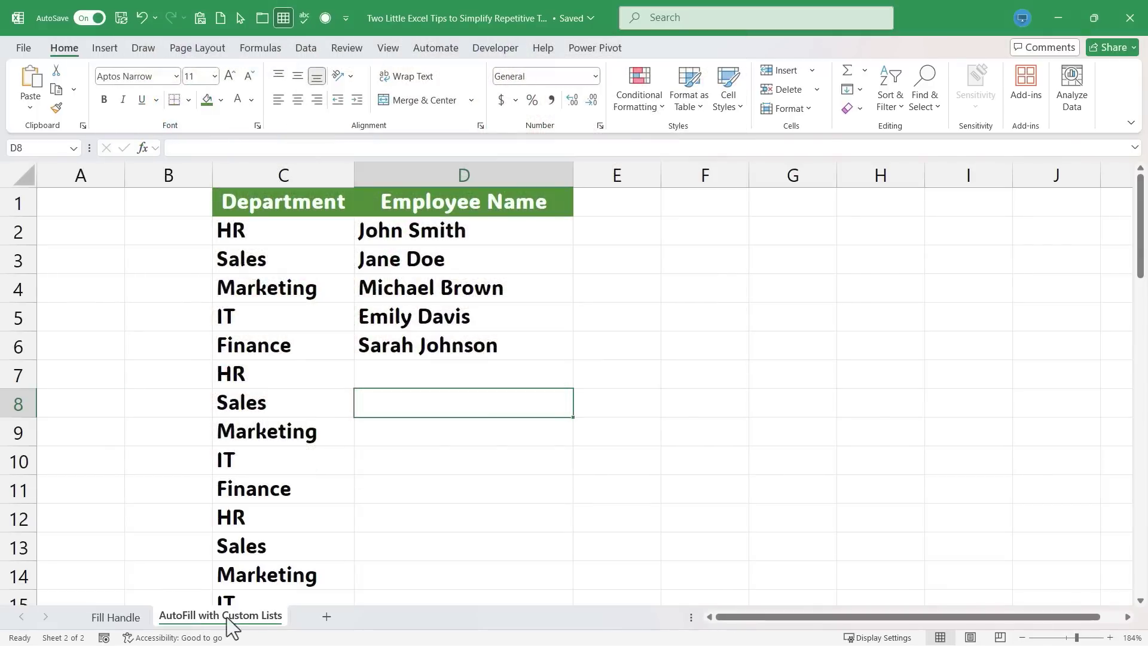
Return to the Fill Handle sheet with departments, months and weekdays filled.
click(123, 623)
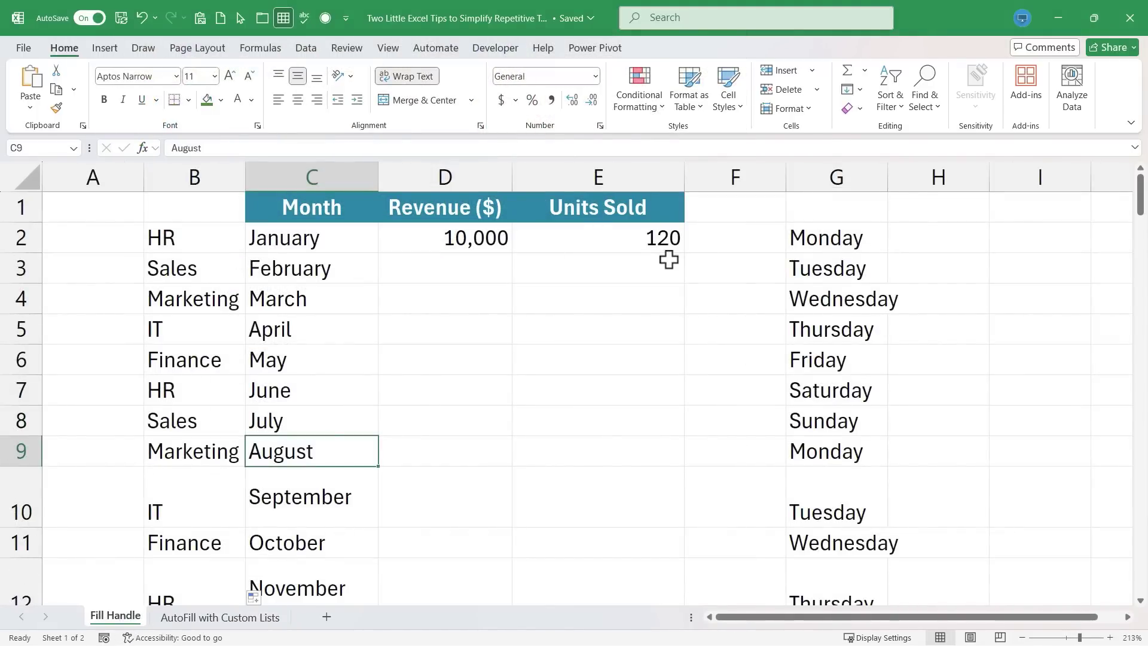